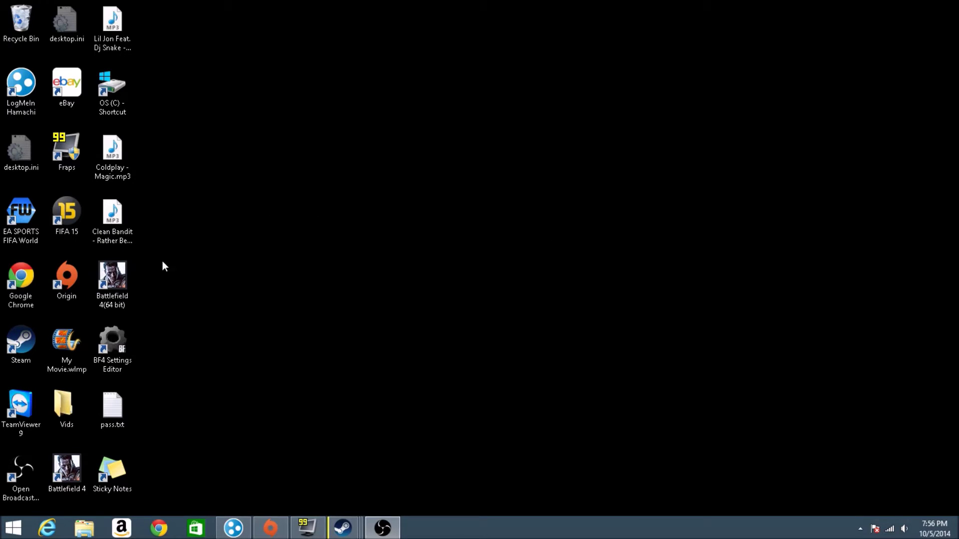
- Refresh the desktop, then open fifasetup.ini from Documents > FIFA 15 in File Explorer
right_click(459, 256)
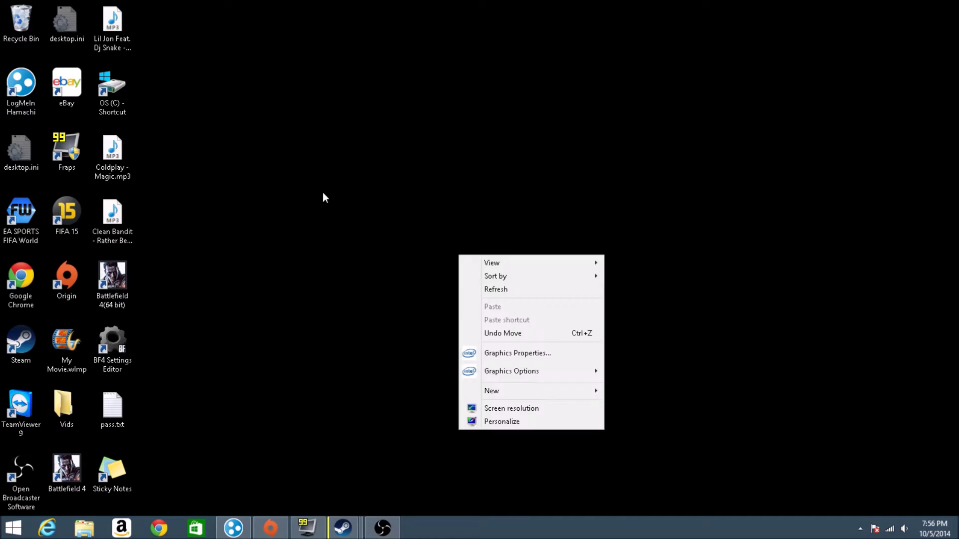
left_click(493, 290)
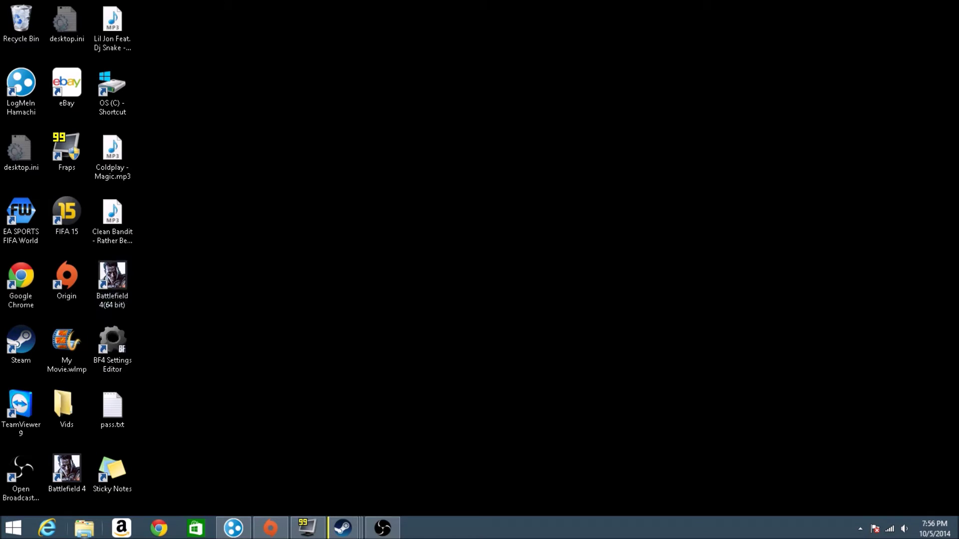
left_click(97, 524)
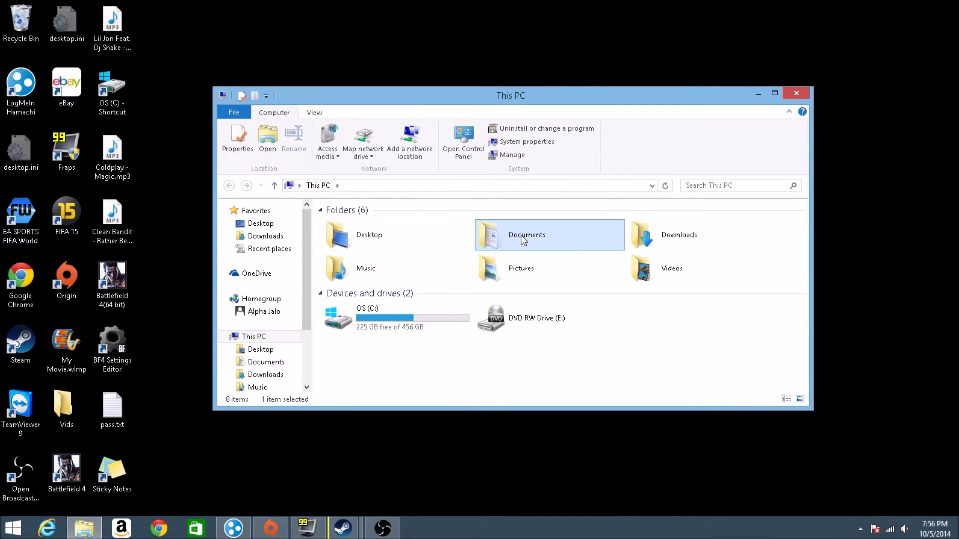
double_click(521, 234)
left_click(364, 248)
double_click(353, 263)
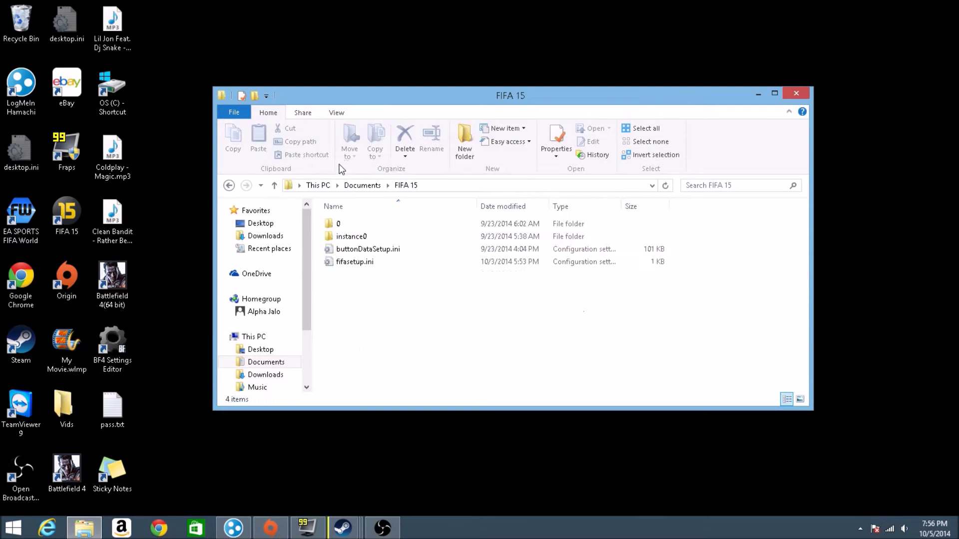
double_click(356, 264)
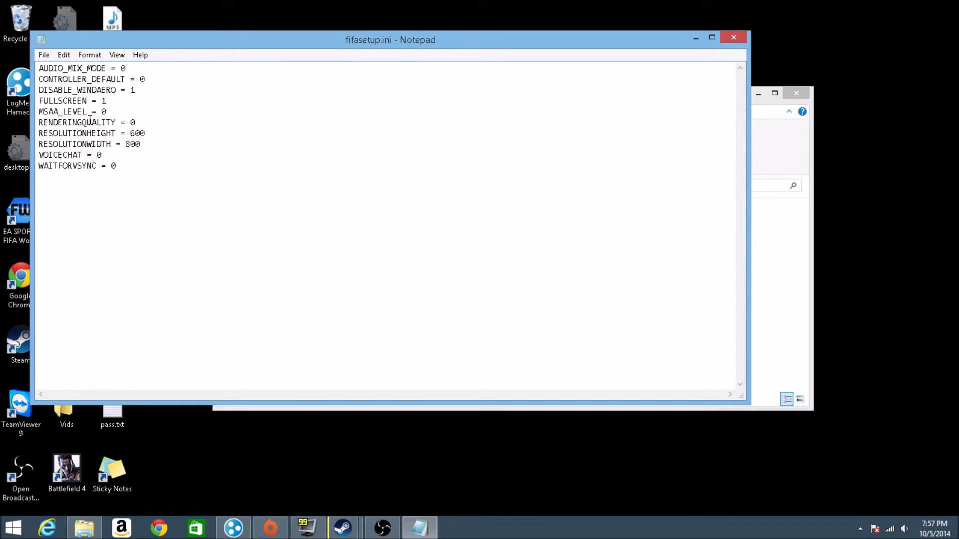
- Highlight the RENDERINGQUALITY 0, RESOLUTIONHEIGHT 600 and RESOLUTIONWIDTH 800 values in fifasetup.ini
left_click_drag(131, 122, 143, 124)
left_click_drag(129, 134, 156, 136)
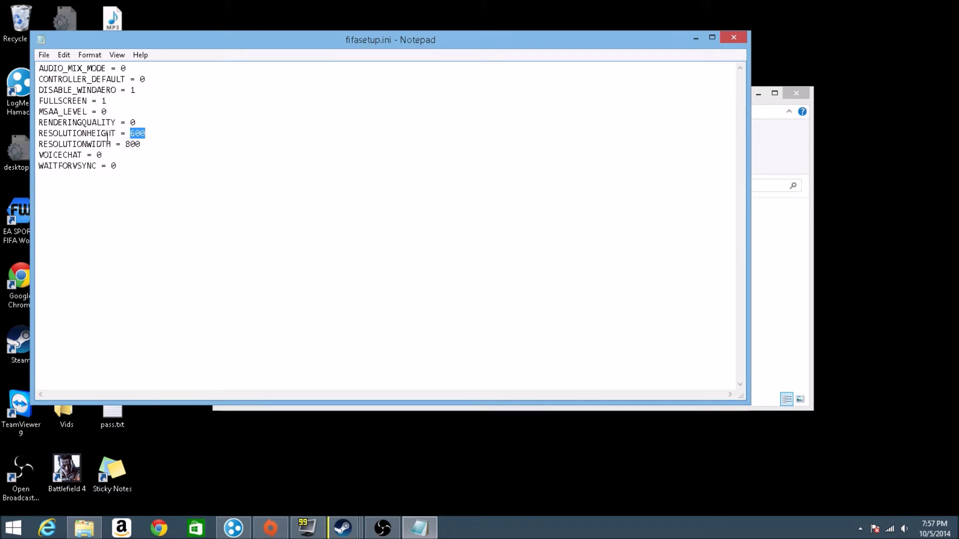
left_click_drag(127, 144, 145, 146)
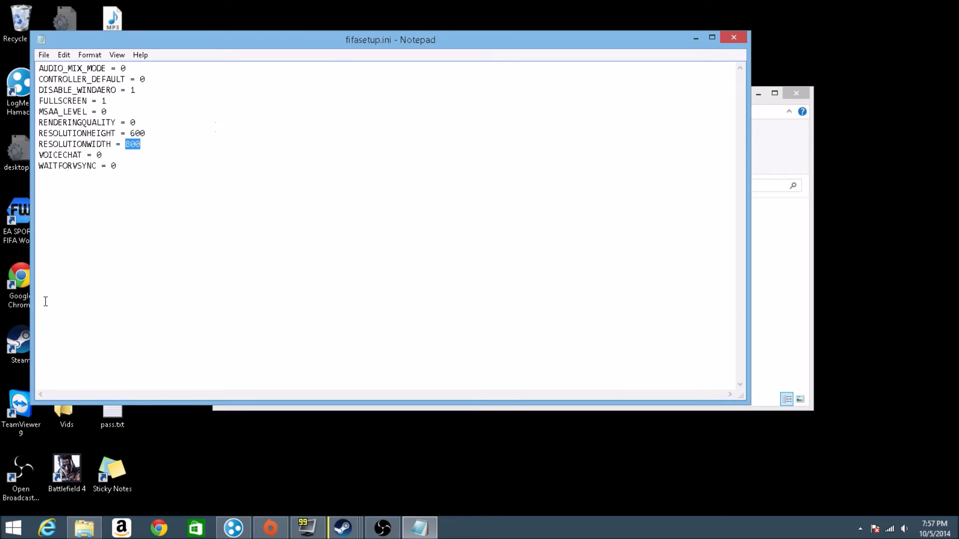
- Save fifasetup.ini from the File menu and cancel the Save As dialog that appears
left_click(44, 55)
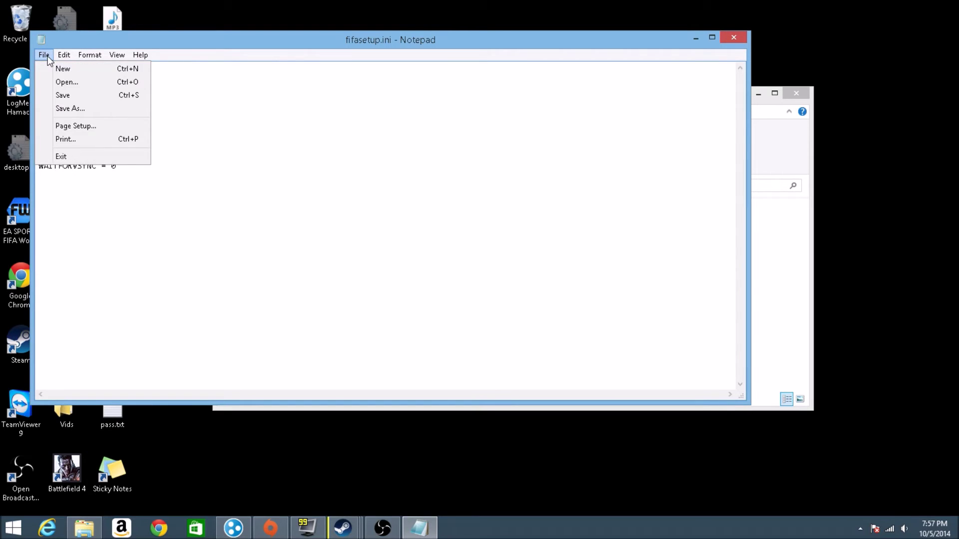
left_click(265, 142)
left_click(45, 55)
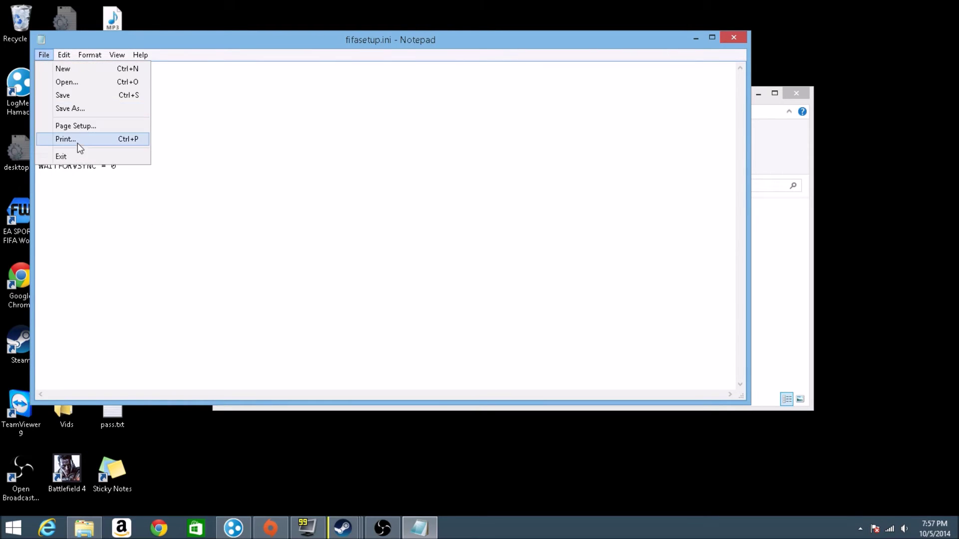
left_click(53, 93)
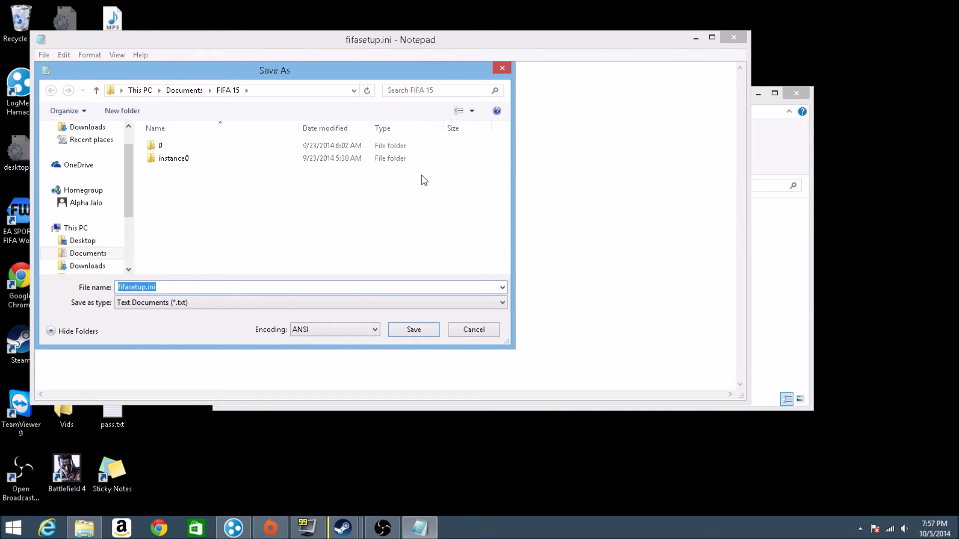
left_click(479, 328)
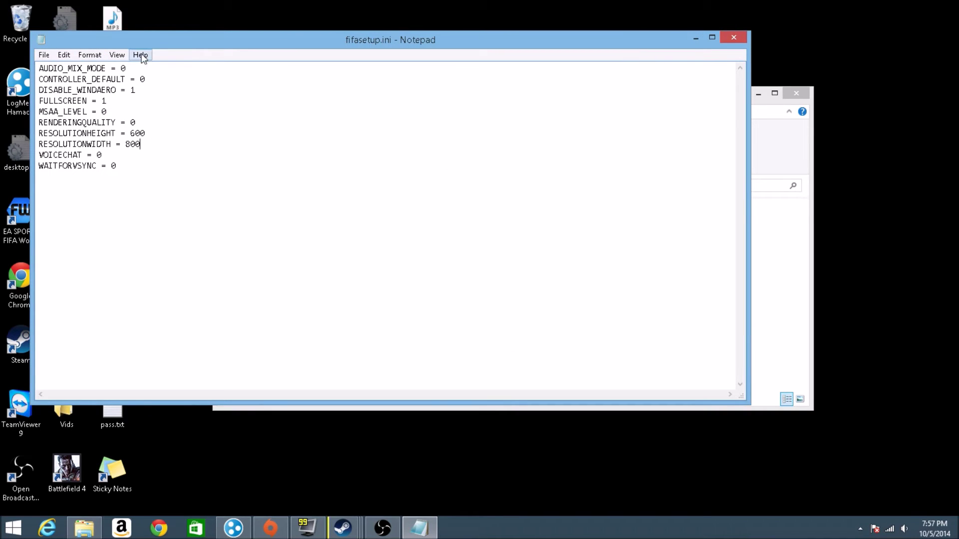
- Close Notepad, make fifasetup.ini read-only in Properties, and close the FIFA 15 window
left_click(733, 40)
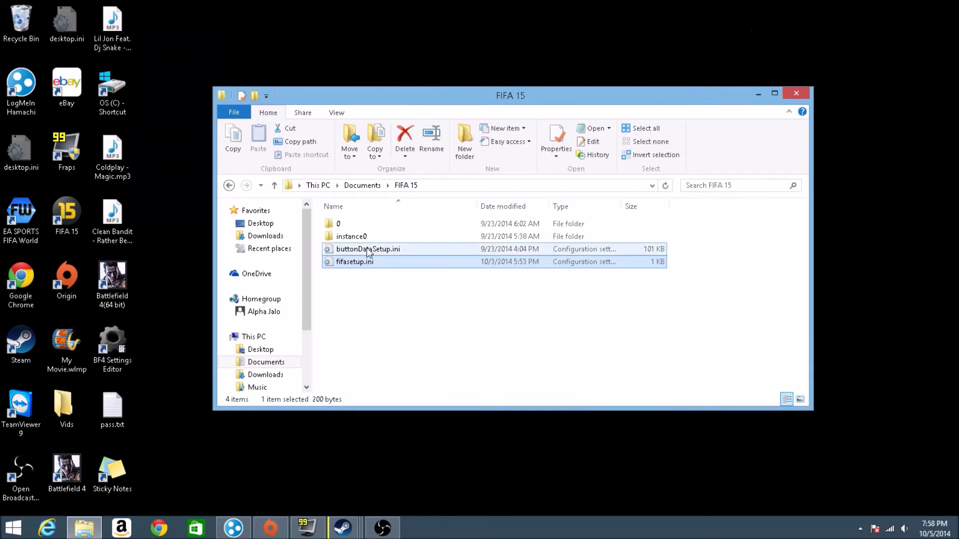
double_click(349, 261)
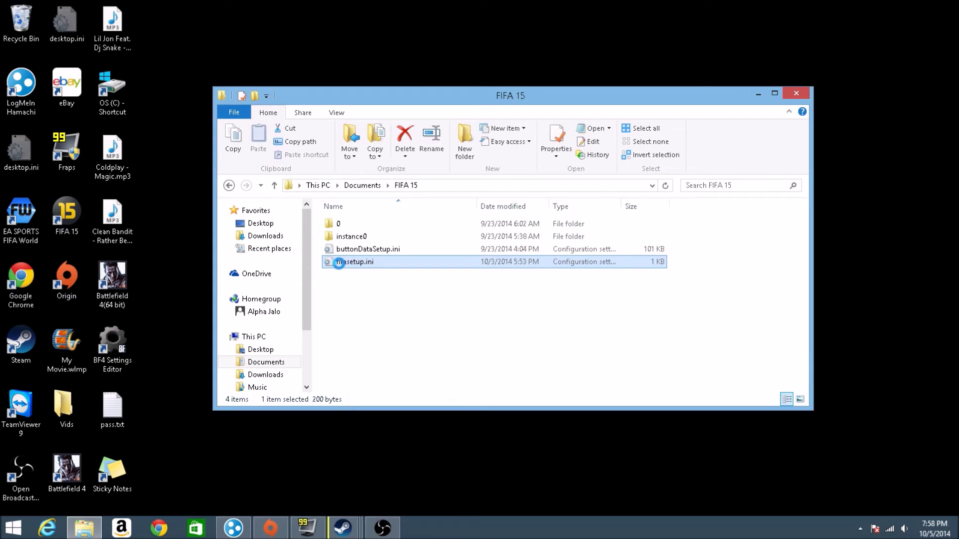
right_click(342, 261)
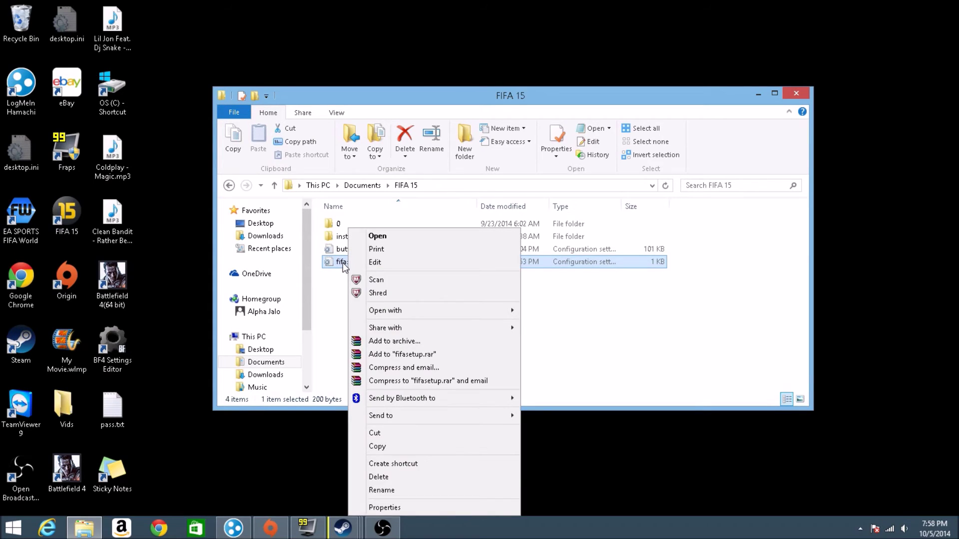
left_click(390, 510)
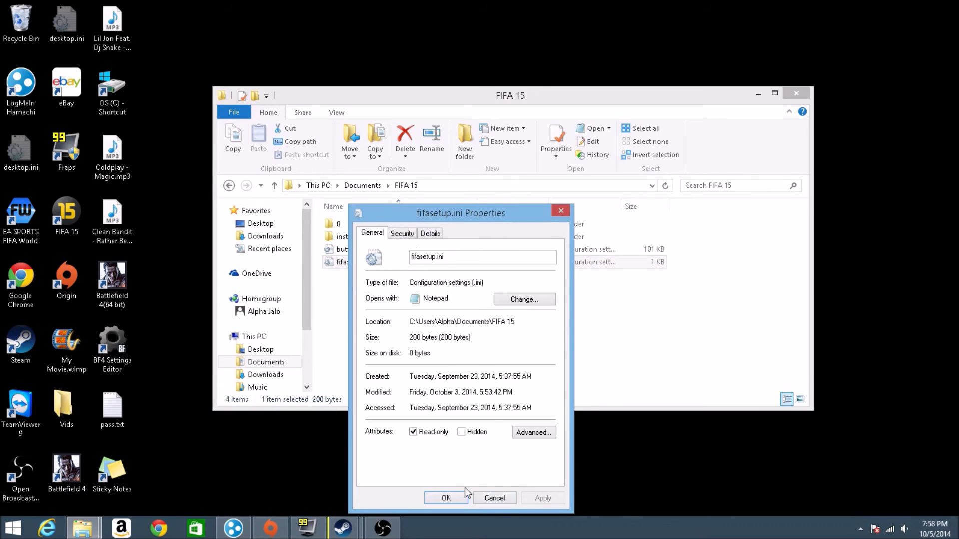
left_click(430, 435)
left_click(546, 500)
left_click(459, 497)
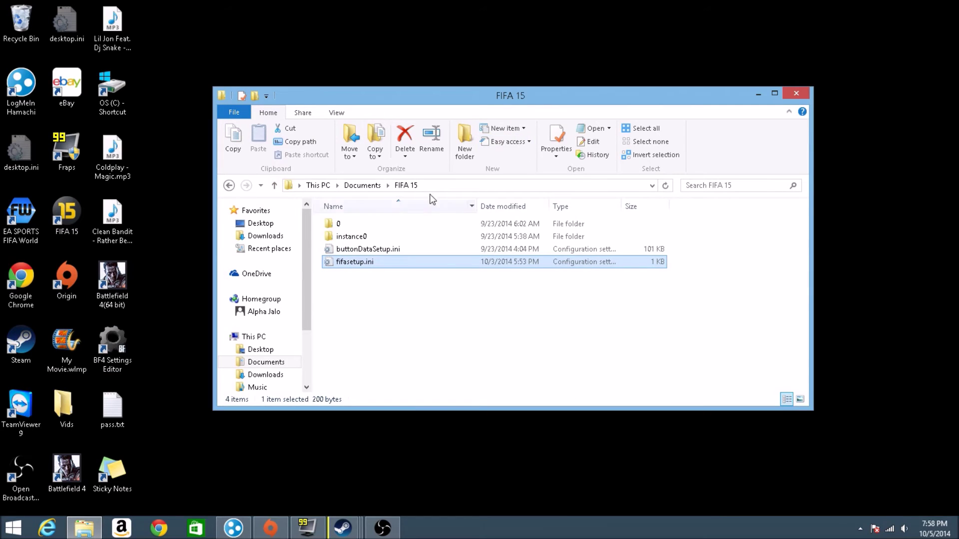
left_click(796, 93)
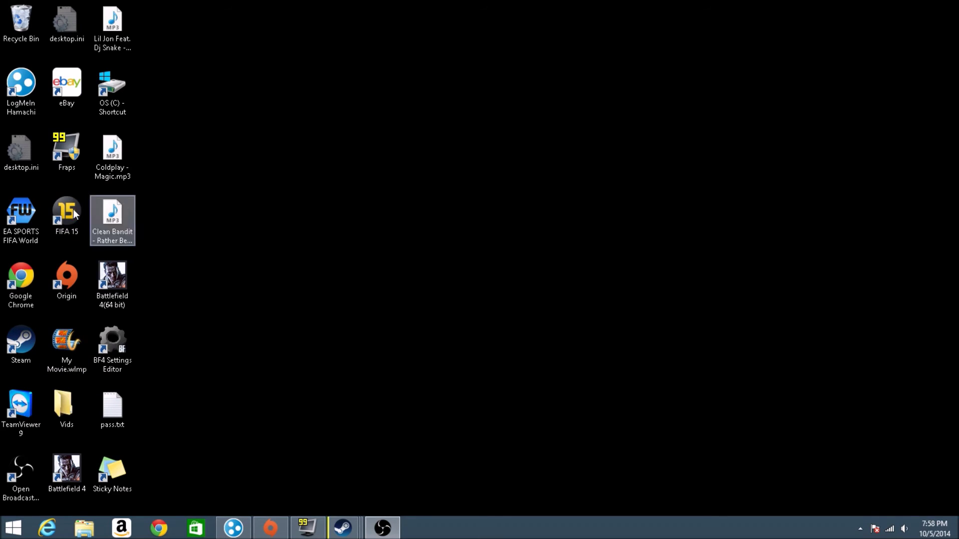
left_click(272, 530)
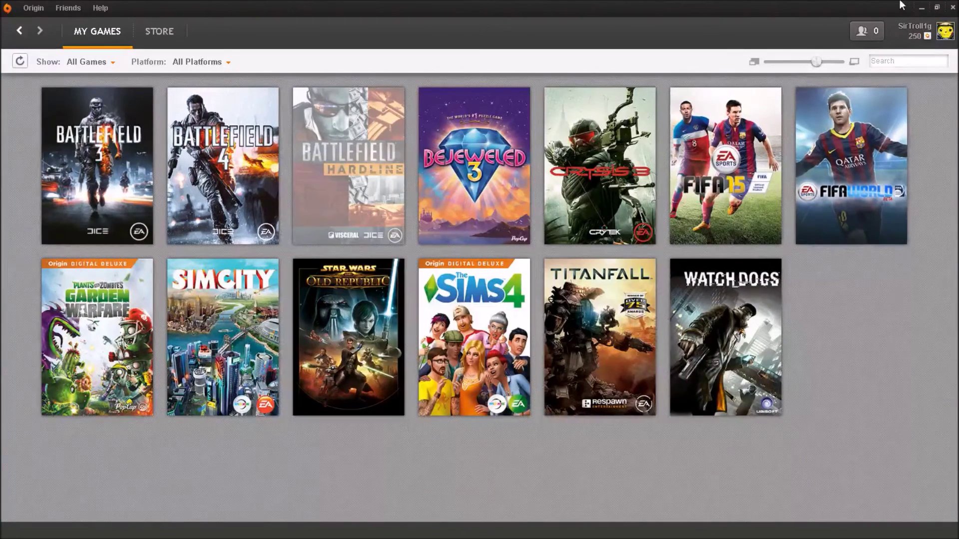
left_click(920, 8)
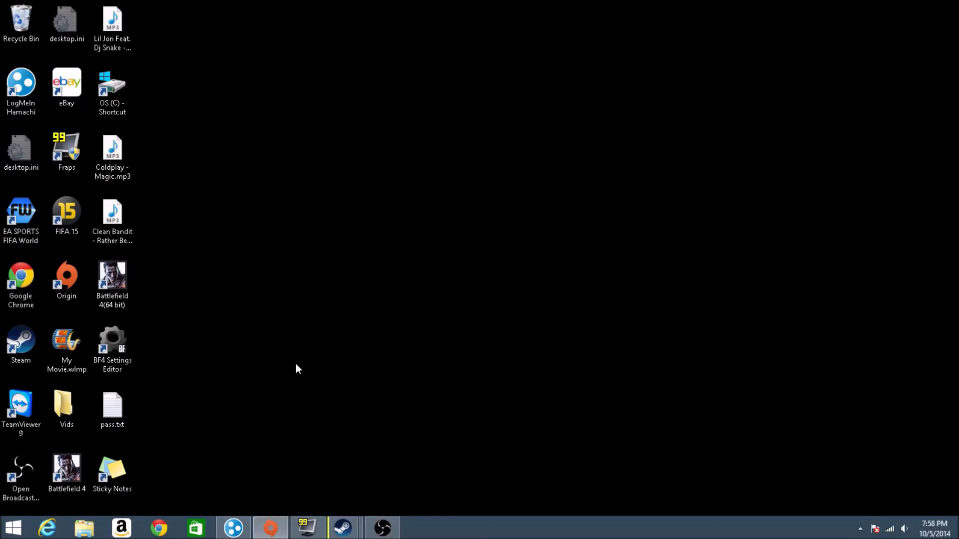